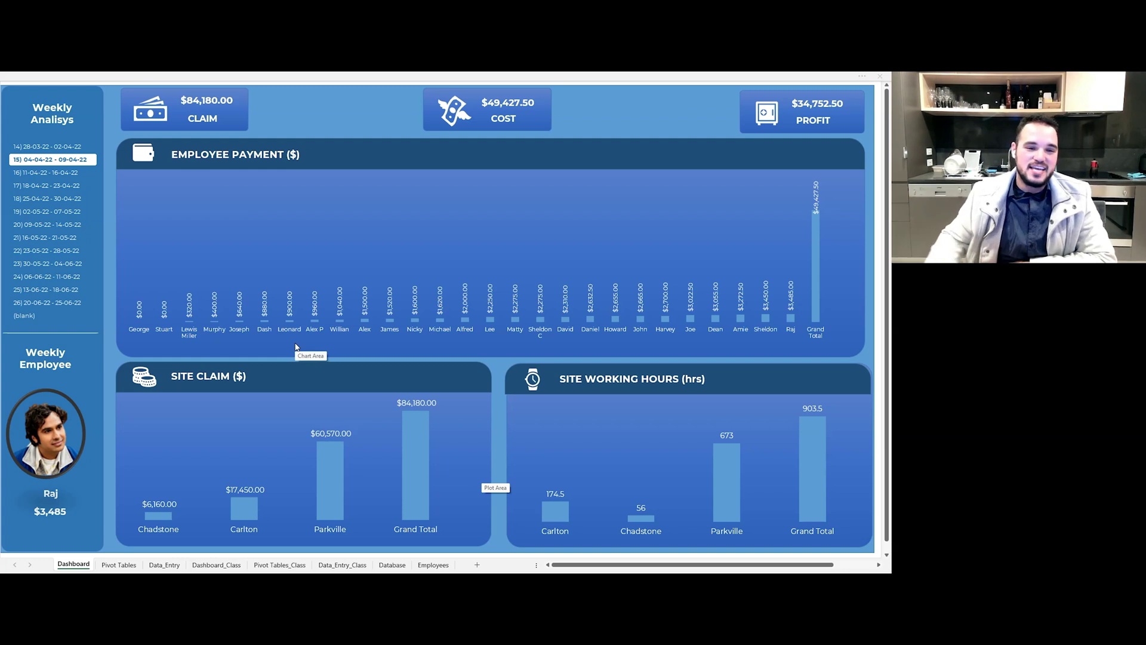
- Pick week 20 (09-05-22 – 14-05-22) in the Weekly Analisys slicer, showing Amie and $18,720 claimed
{"action": "left_click", "coordinate": [66, 185]}
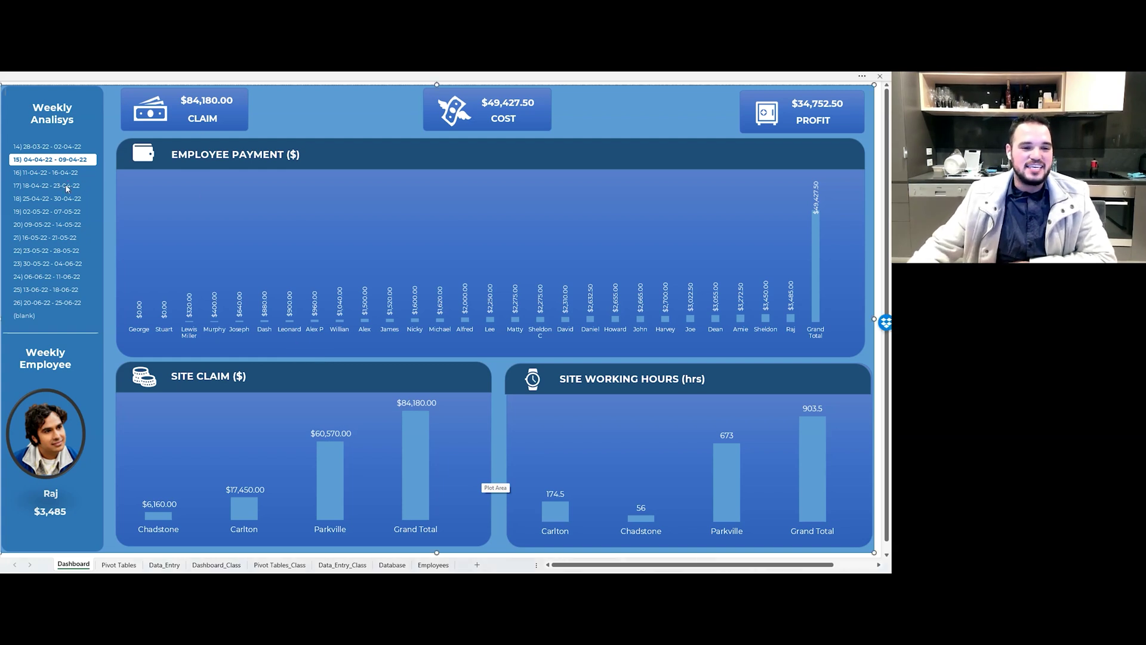
{"action": "left_click", "coordinate": [68, 199]}
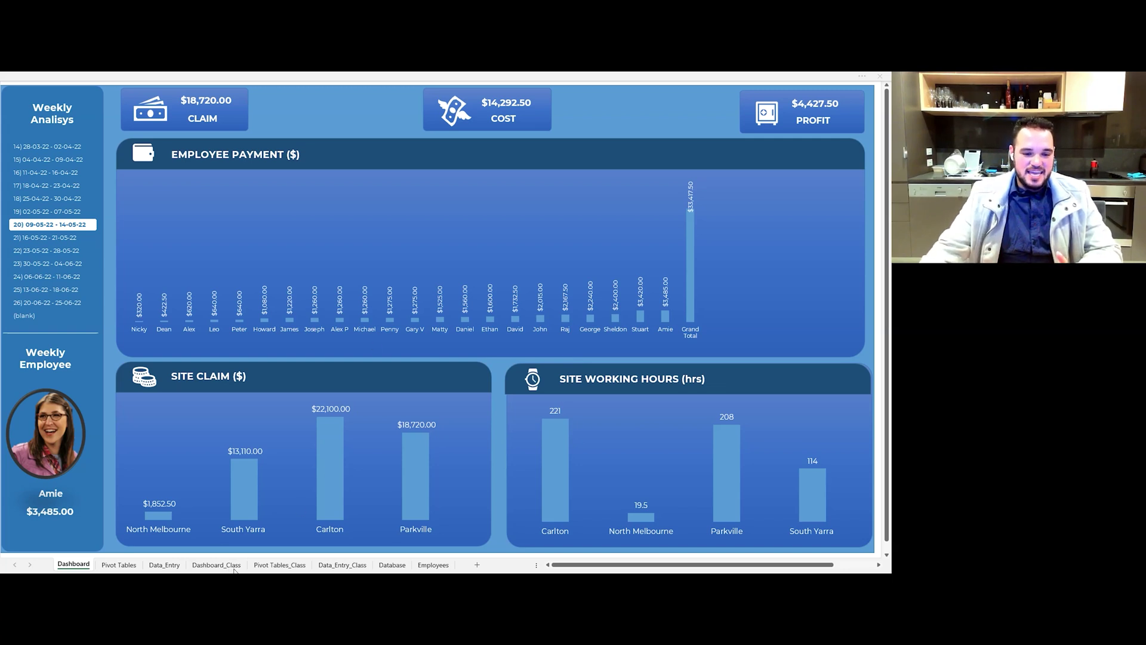
- Scroll through the Data_Entry sheet's weekly employee hours and pay records
{"action": "left_click", "coordinate": [176, 564]}
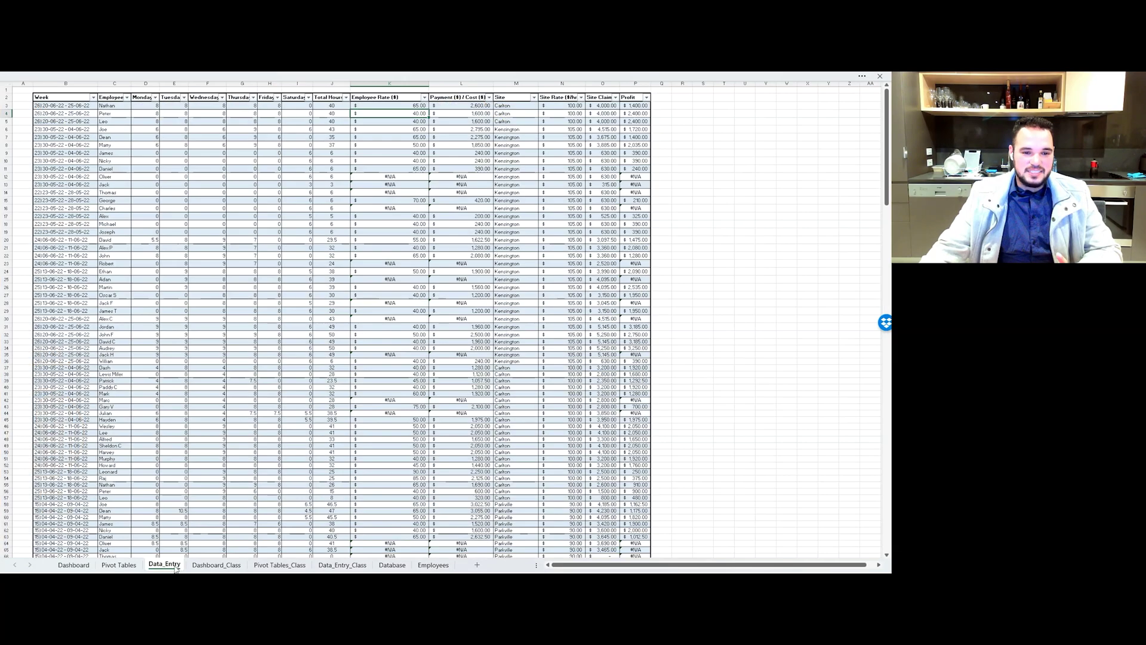
{"action": "scroll", "coordinate": [234, 485], "scroll_direction": "down", "scroll_amount": 5}
{"action": "scroll", "coordinate": [233, 485], "scroll_direction": "down", "scroll_amount": 8}
{"action": "scroll", "coordinate": [251, 508], "scroll_direction": "down", "scroll_amount": 7}
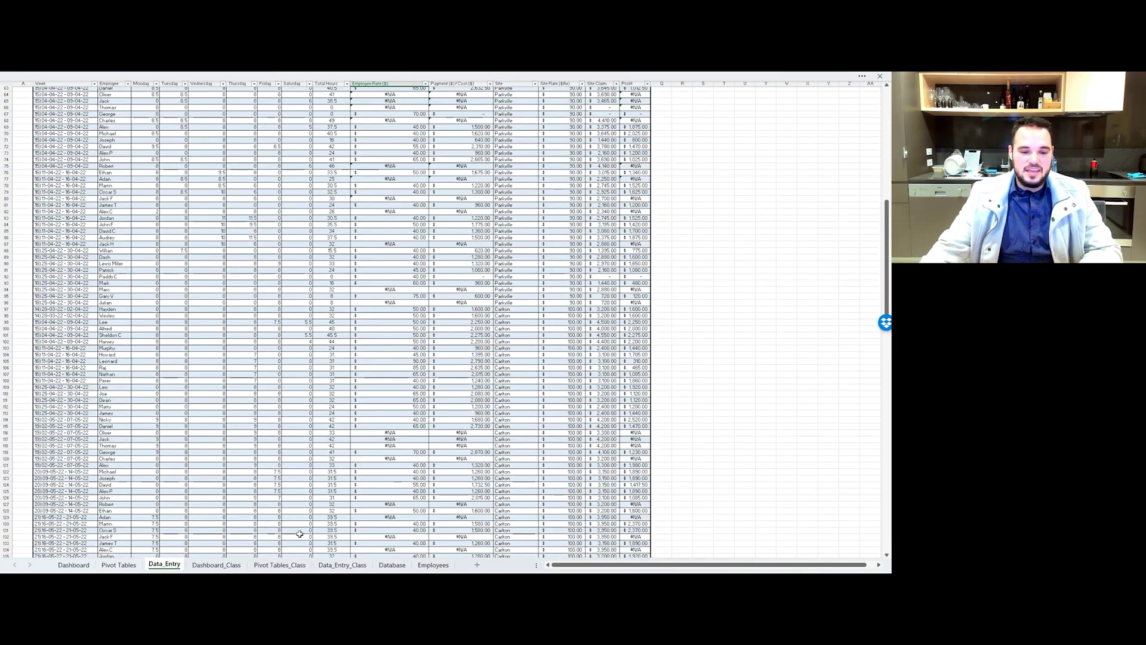
- Glance at Pivot Tables_Class, then scroll through the Data_Entry_Class data
{"action": "left_click", "coordinate": [289, 564]}
{"action": "left_click", "coordinate": [342, 564]}
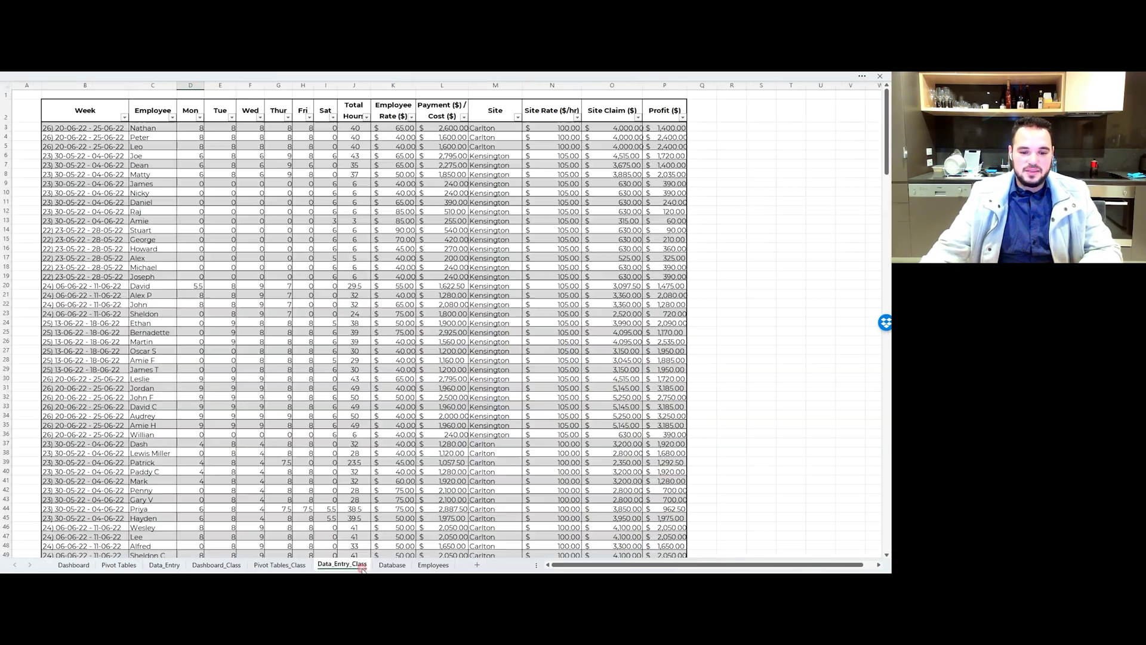
{"action": "scroll", "coordinate": [296, 349], "scroll_direction": "down", "scroll_amount": 8}
{"action": "scroll", "coordinate": [296, 349], "scroll_direction": "down", "scroll_amount": 10}
{"action": "scroll", "coordinate": [296, 350], "scroll_direction": "down", "scroll_amount": 10}
{"action": "scroll", "coordinate": [310, 334], "scroll_direction": "down", "scroll_amount": 10}
{"action": "scroll", "coordinate": [334, 310], "scroll_direction": "down", "scroll_amount": 10}
{"action": "scroll", "coordinate": [355, 293], "scroll_direction": "down", "scroll_amount": 10}
{"action": "scroll", "coordinate": [356, 294], "scroll_direction": "down", "scroll_amount": 15}
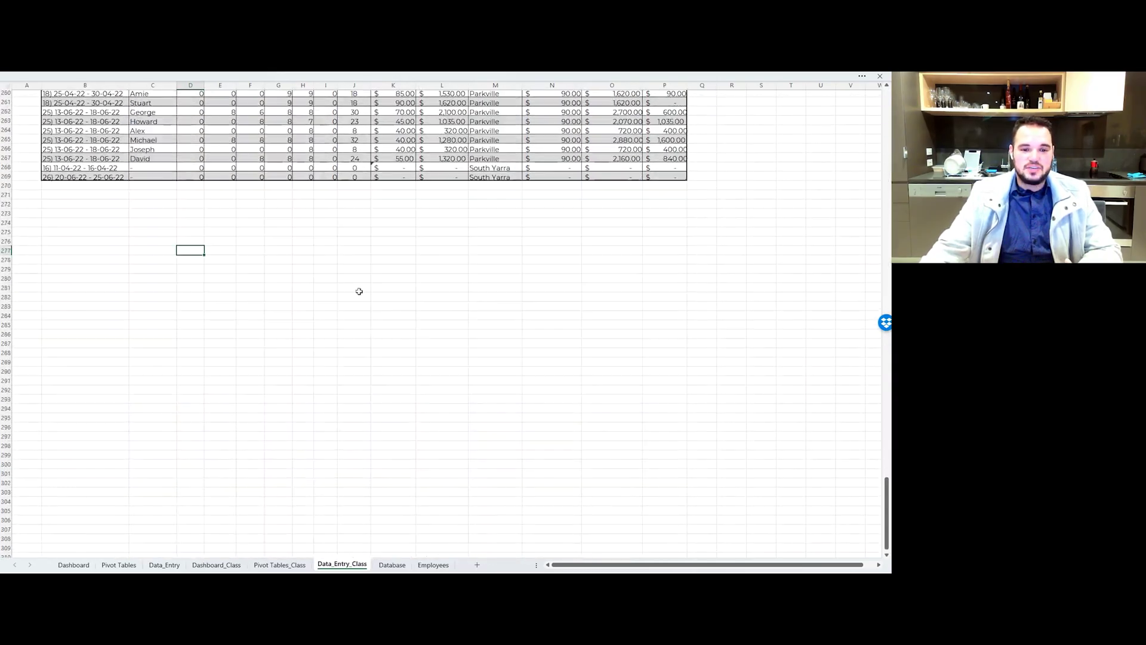
{"action": "scroll", "coordinate": [357, 291], "scroll_direction": "up", "scroll_amount": 15}
{"action": "scroll", "coordinate": [356, 292], "scroll_direction": "up", "scroll_amount": 10}
{"action": "scroll", "coordinate": [357, 292], "scroll_direction": "up", "scroll_amount": 8}
{"action": "scroll", "coordinate": [357, 293], "scroll_direction": "up", "scroll_amount": 10}
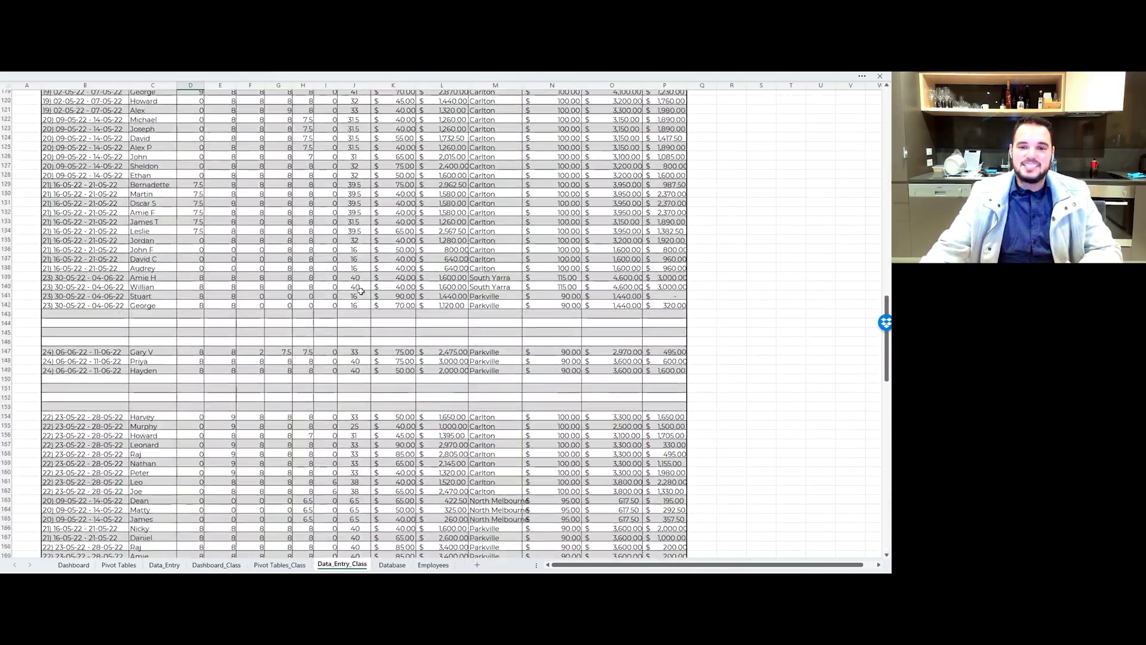
{"action": "scroll", "coordinate": [357, 292], "scroll_direction": "up", "scroll_amount": 10}
{"action": "scroll", "coordinate": [357, 292], "scroll_direction": "up", "scroll_amount": 9}
- Widen the Site column M on Data_Entry_Class and return to the Dashboard
{"action": "left_click_drag", "start_coordinate": [524, 86], "coordinate": [542, 85]}
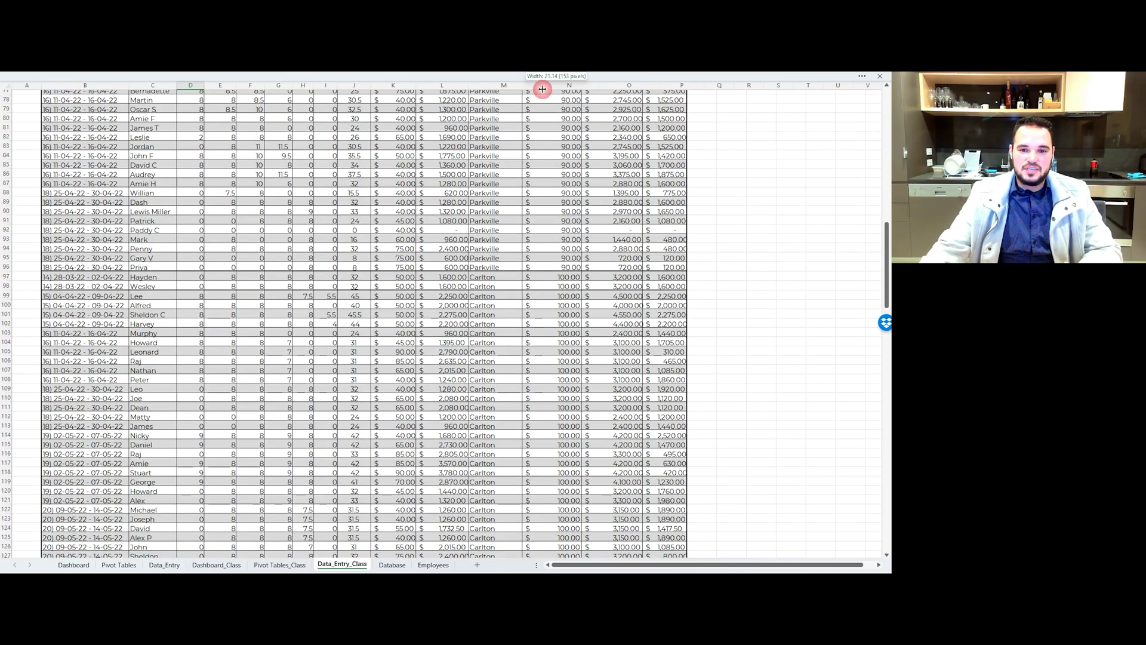
{"action": "scroll", "coordinate": [525, 232], "scroll_direction": "up", "scroll_amount": 8}
{"action": "scroll", "coordinate": [525, 233], "scroll_direction": "up", "scroll_amount": 7}
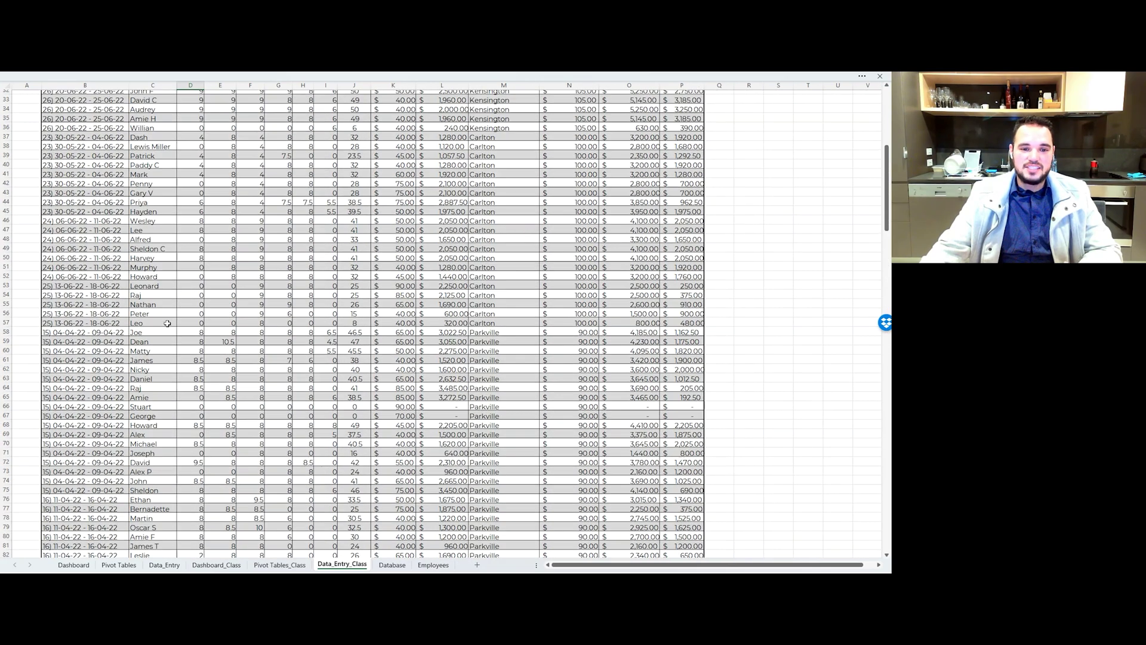
{"action": "left_click", "coordinate": [73, 563]}
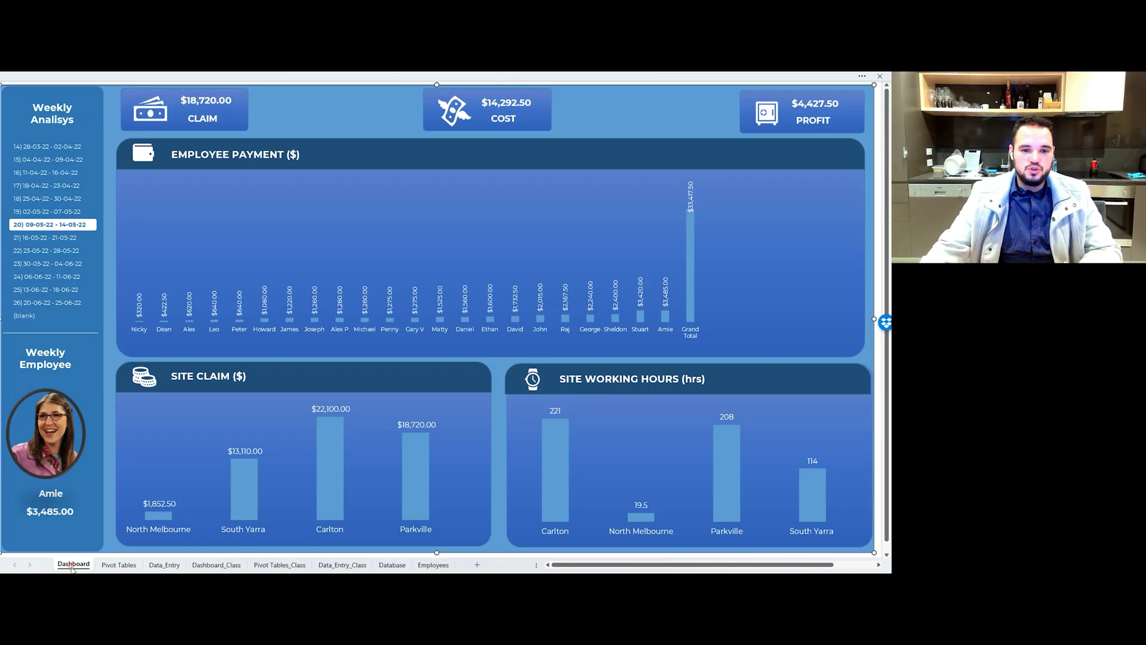
- Step the slicer through weeks 15, 17, 19, 20 and 14, ending on week 15
{"action": "left_click", "coordinate": [29, 159]}
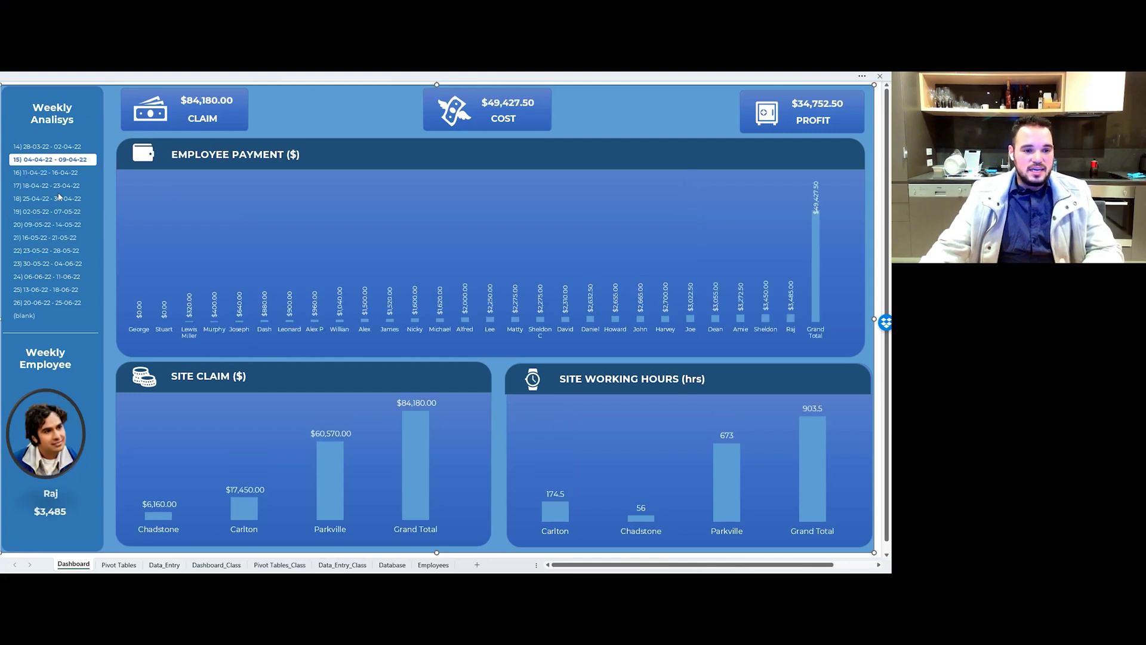
{"action": "left_click", "coordinate": [60, 186]}
{"action": "left_click", "coordinate": [63, 211]}
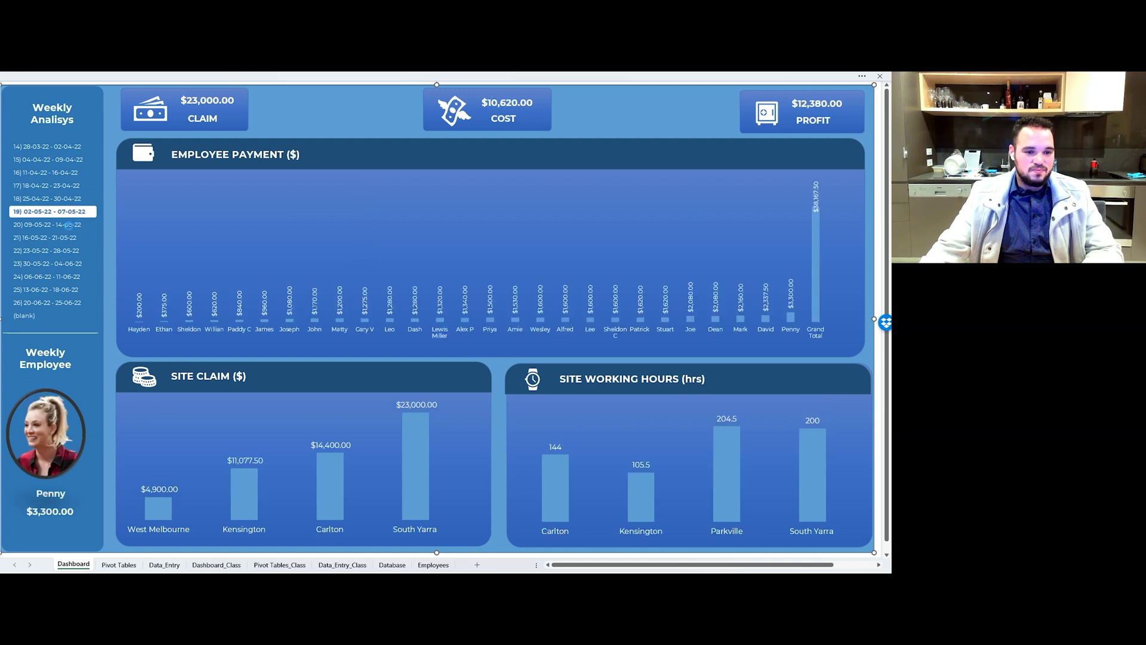
{"action": "left_click", "coordinate": [63, 225]}
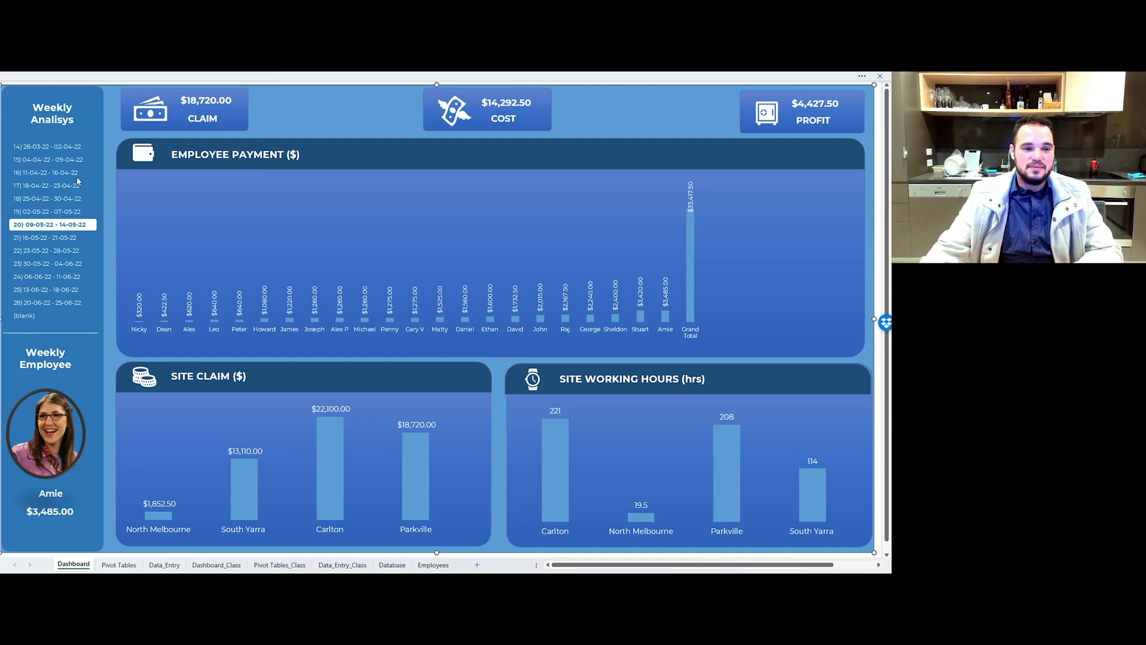
{"action": "left_click", "coordinate": [50, 147]}
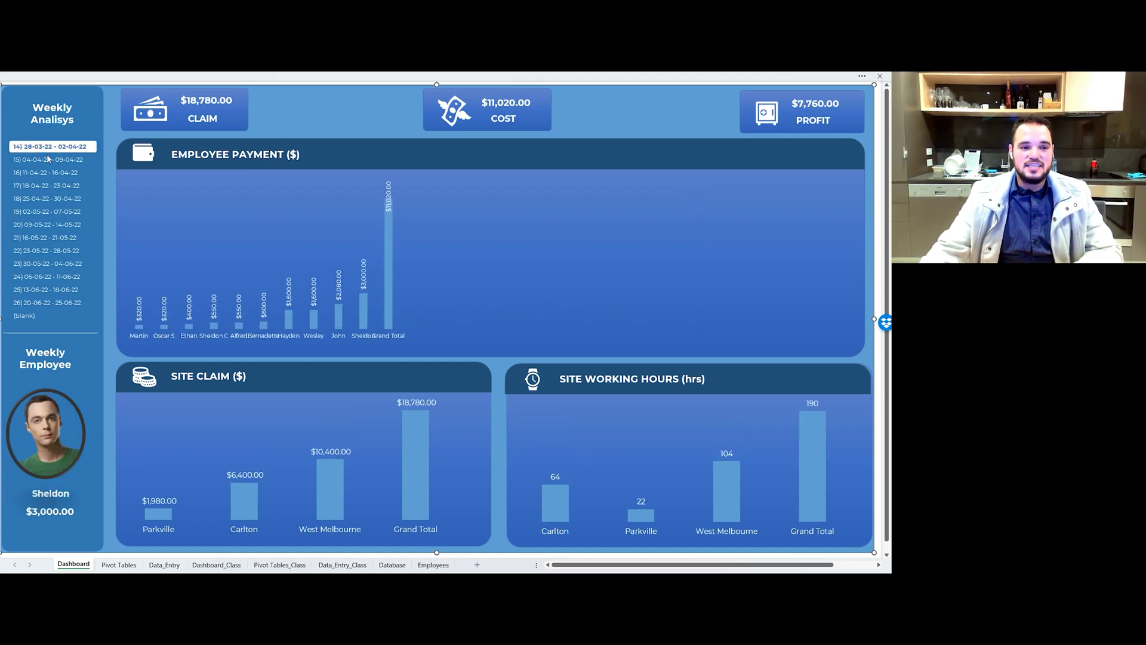
{"action": "left_click", "coordinate": [43, 160]}
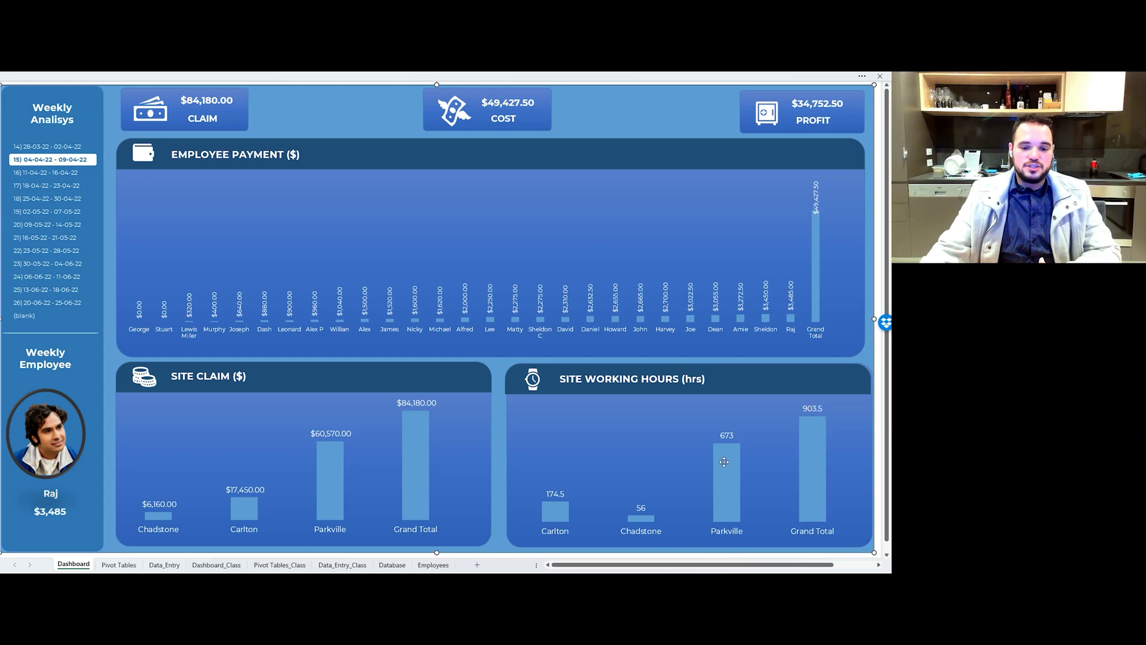
- Review the week-15 rows at the top of Data_Entry_Class, then return to the Dashboard
{"action": "left_click", "coordinate": [342, 564]}
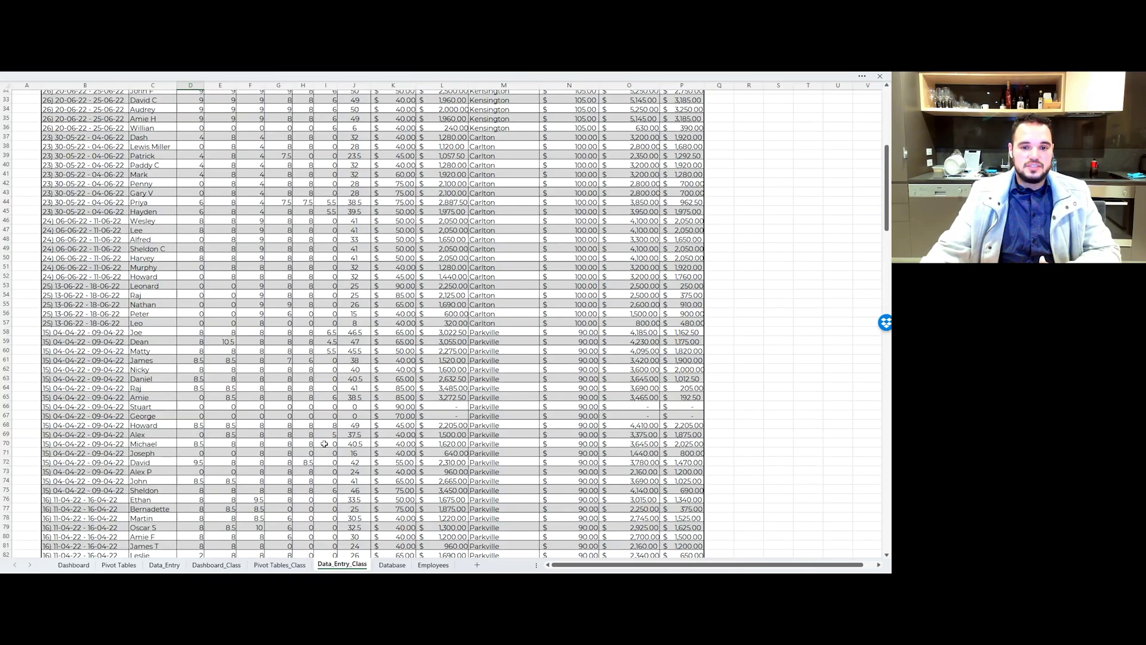
{"action": "scroll", "coordinate": [324, 444], "scroll_direction": "up", "scroll_amount": 3}
{"action": "scroll", "coordinate": [324, 442], "scroll_direction": "up", "scroll_amount": 5}
{"action": "scroll", "coordinate": [323, 439], "scroll_direction": "up", "scroll_amount": 2}
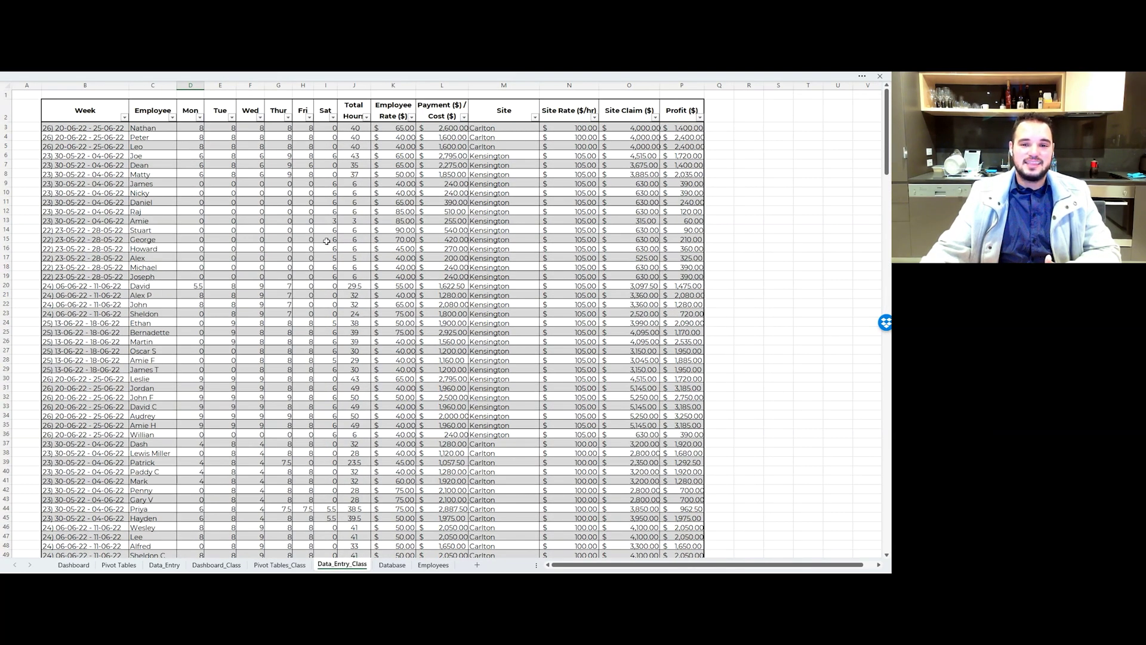
{"action": "left_click", "coordinate": [75, 566]}
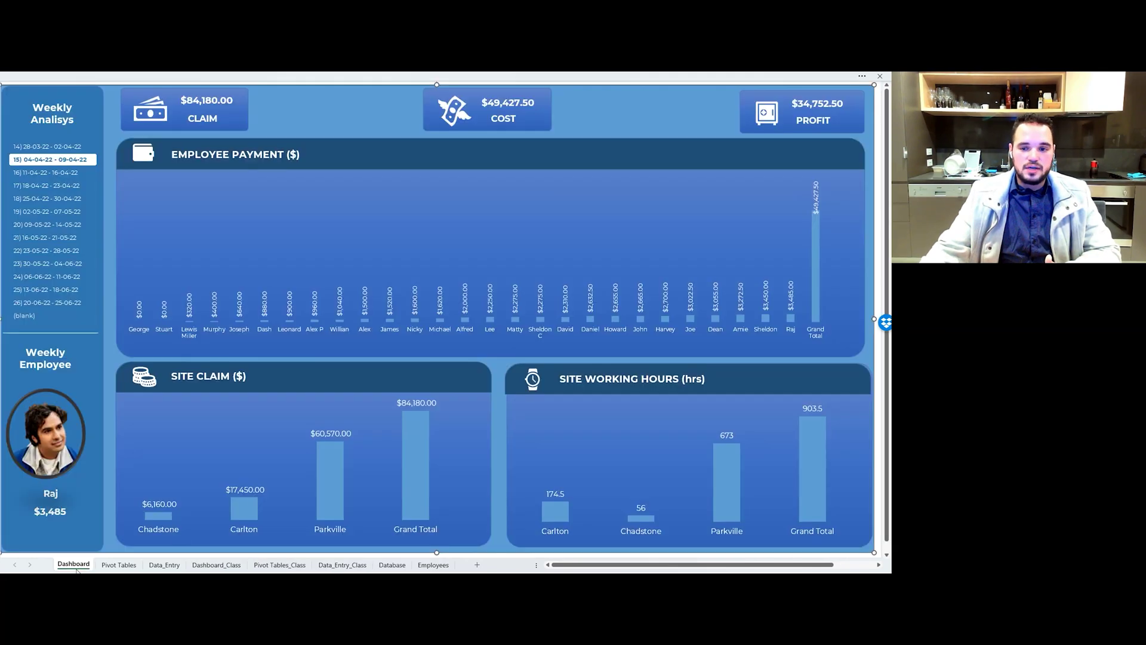
{"action": "left_click", "coordinate": [826, 224]}
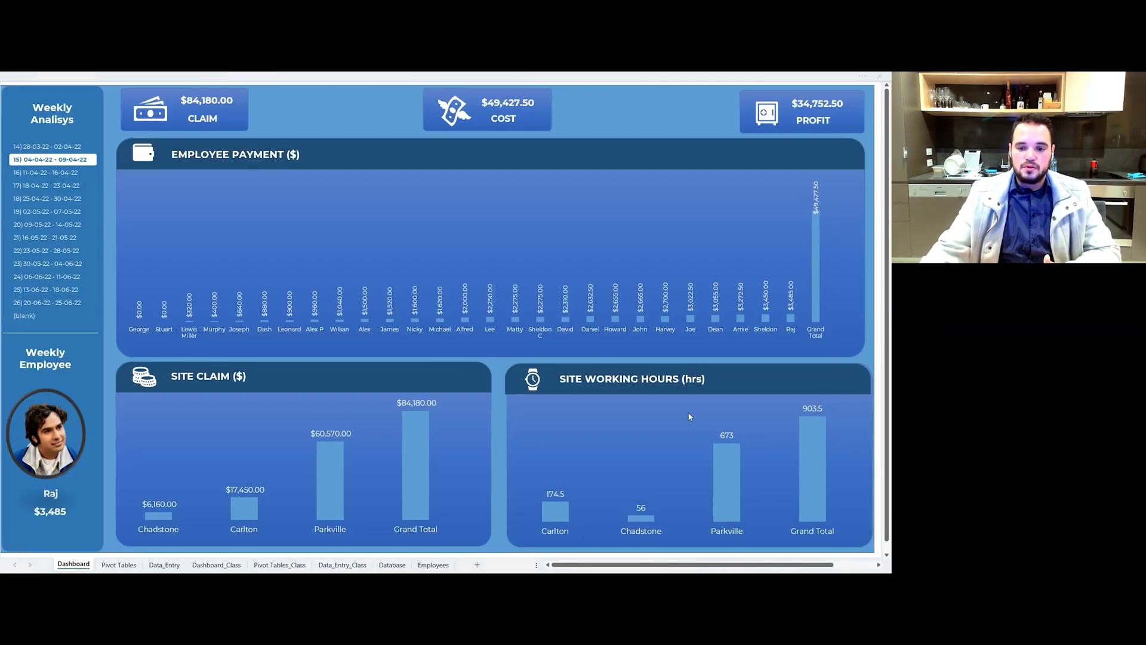
{"action": "left_click", "coordinate": [42, 238]}
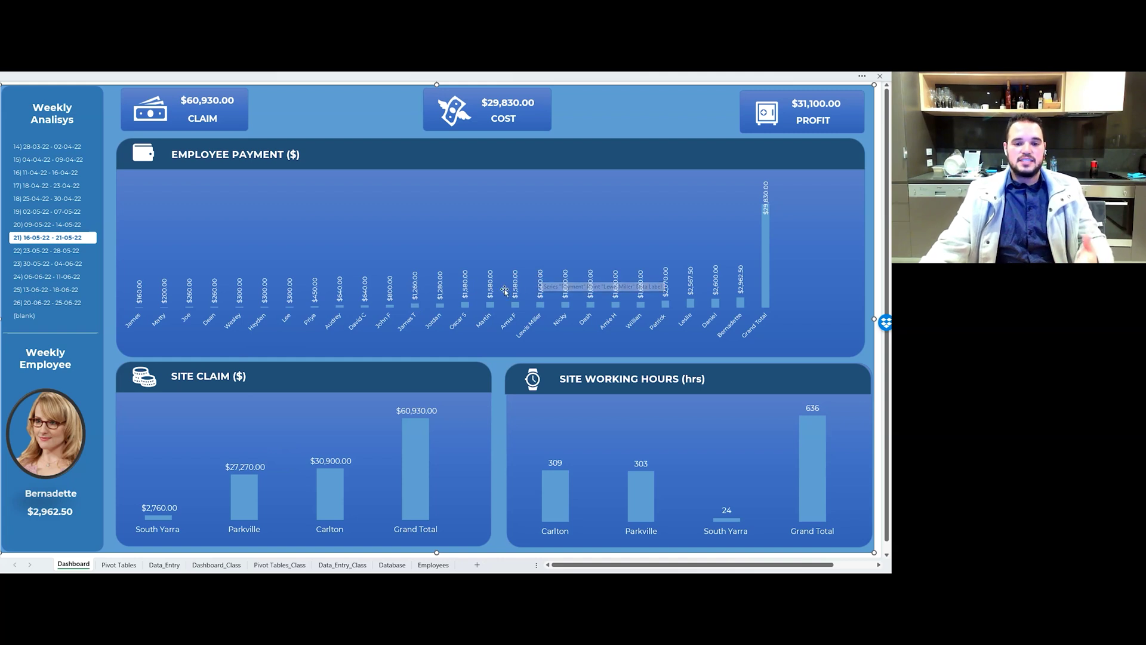
{"action": "left_click", "coordinate": [517, 286]}
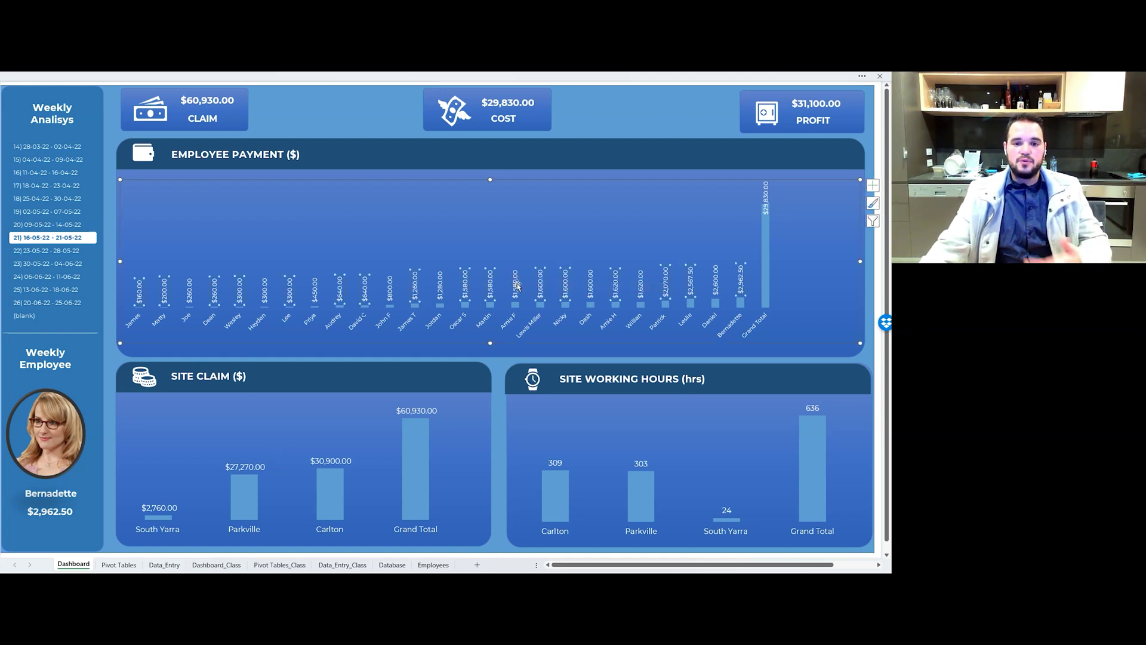
{"action": "left_click", "coordinate": [232, 464]}
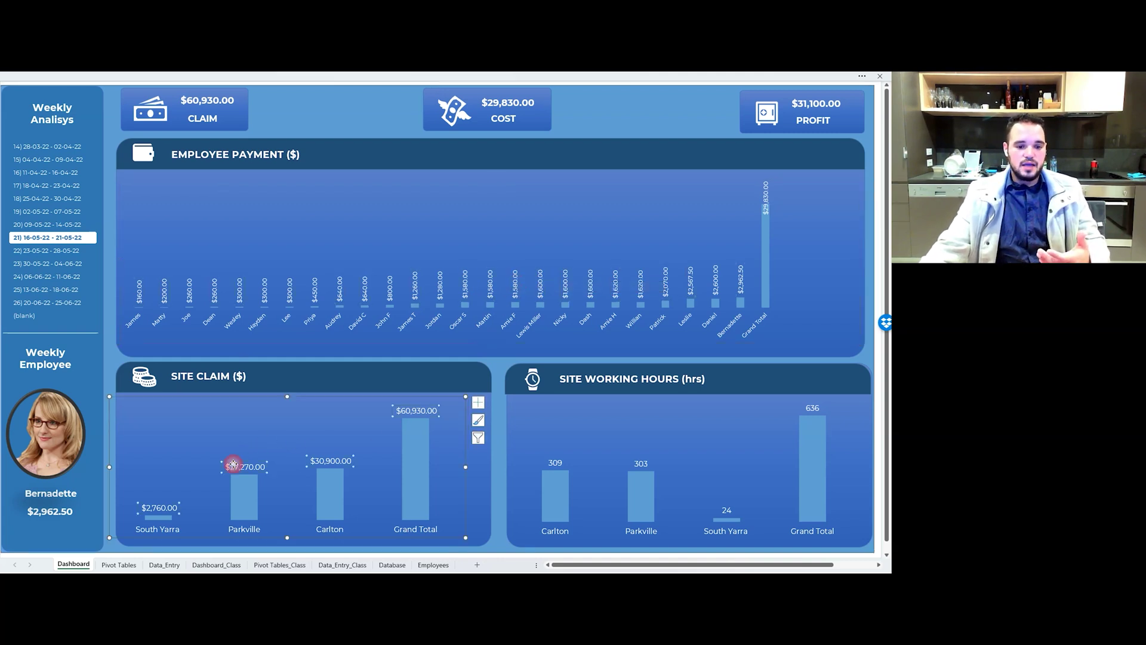
{"action": "mouse_move", "coordinate": [330, 495]}
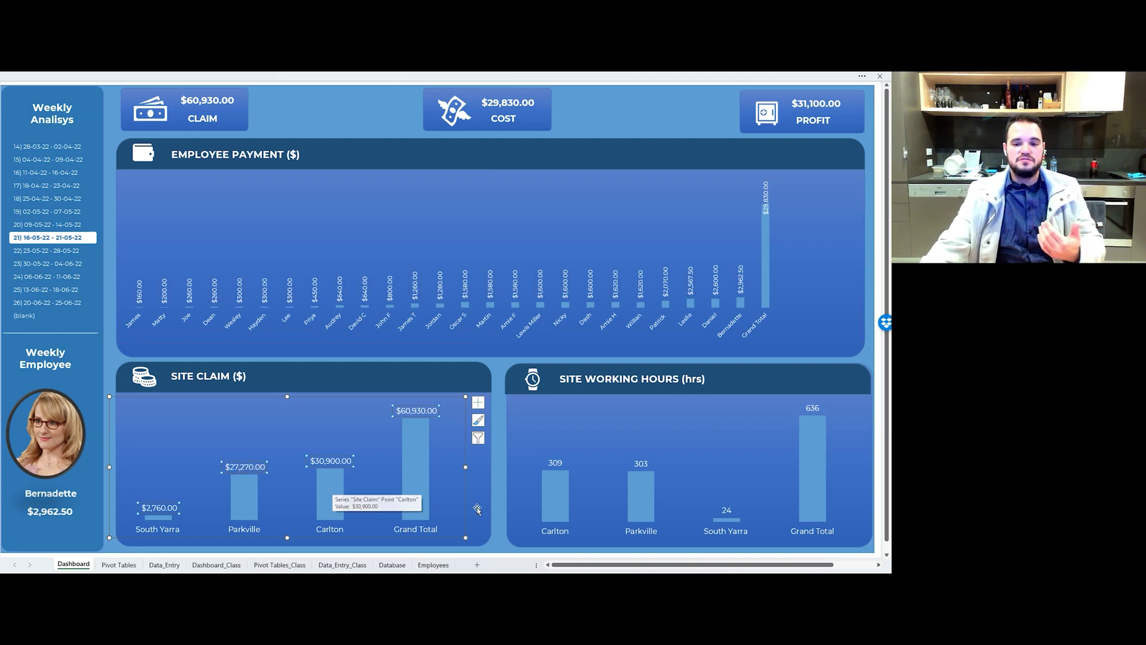
{"action": "left_click", "coordinate": [565, 465]}
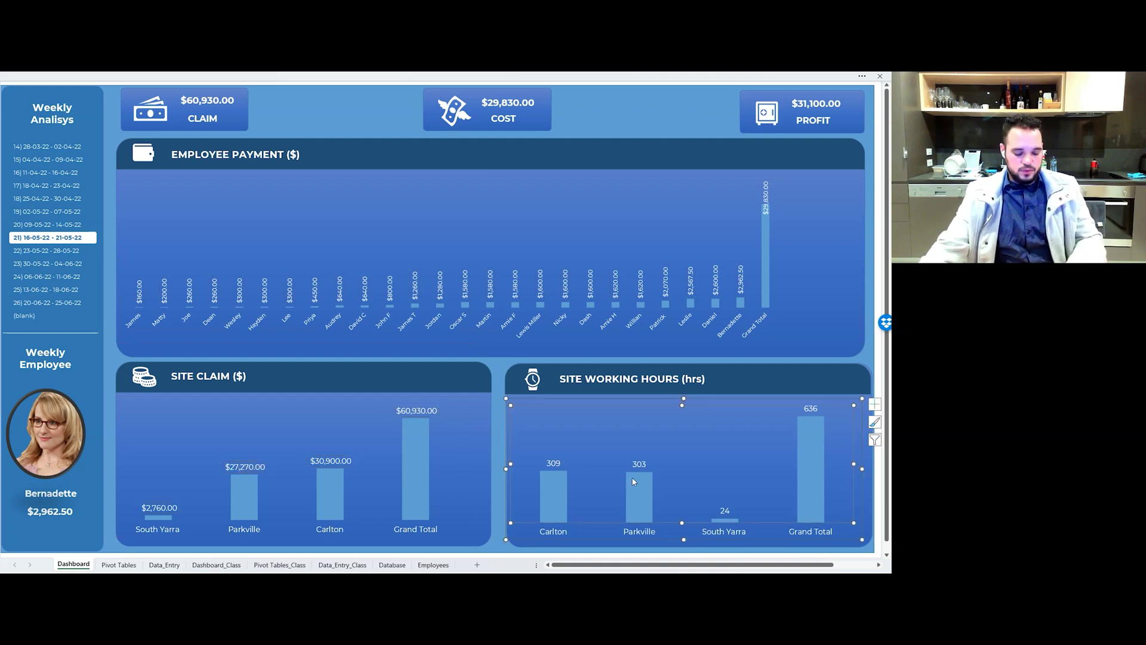
{"action": "left_click_drag", "start_coordinate": [634, 482], "coordinate": [635, 481]}
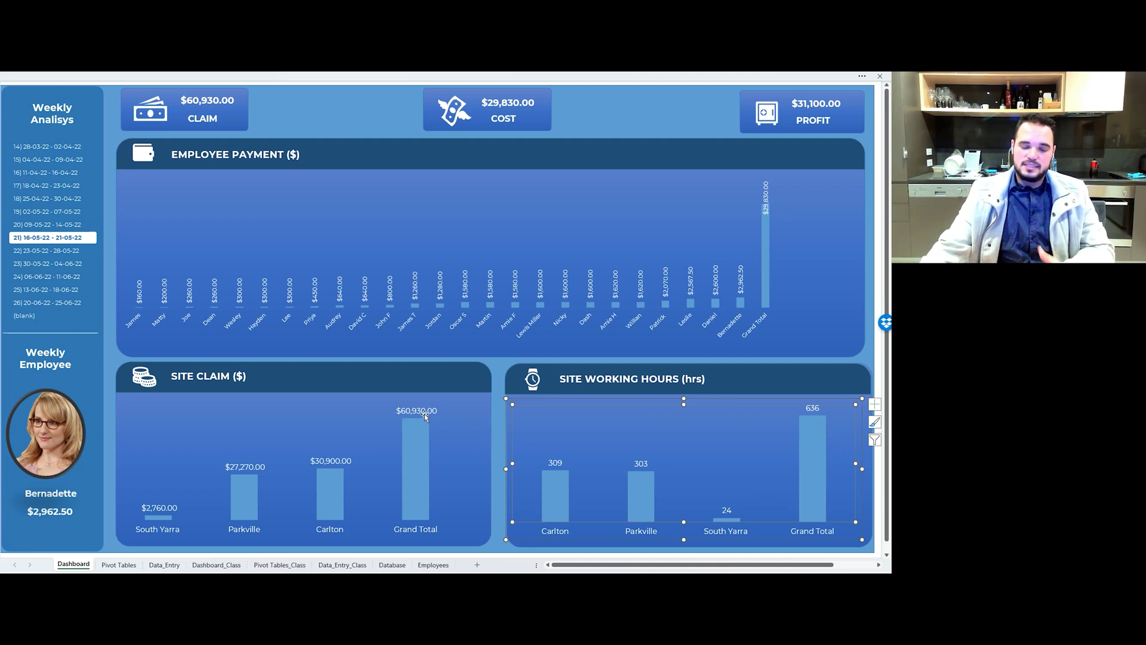
- Switch the slicer to week 23, back to week 15 (04-04-22 – 09-04-22), and deselect the charts
{"action": "left_click", "coordinate": [52, 264]}
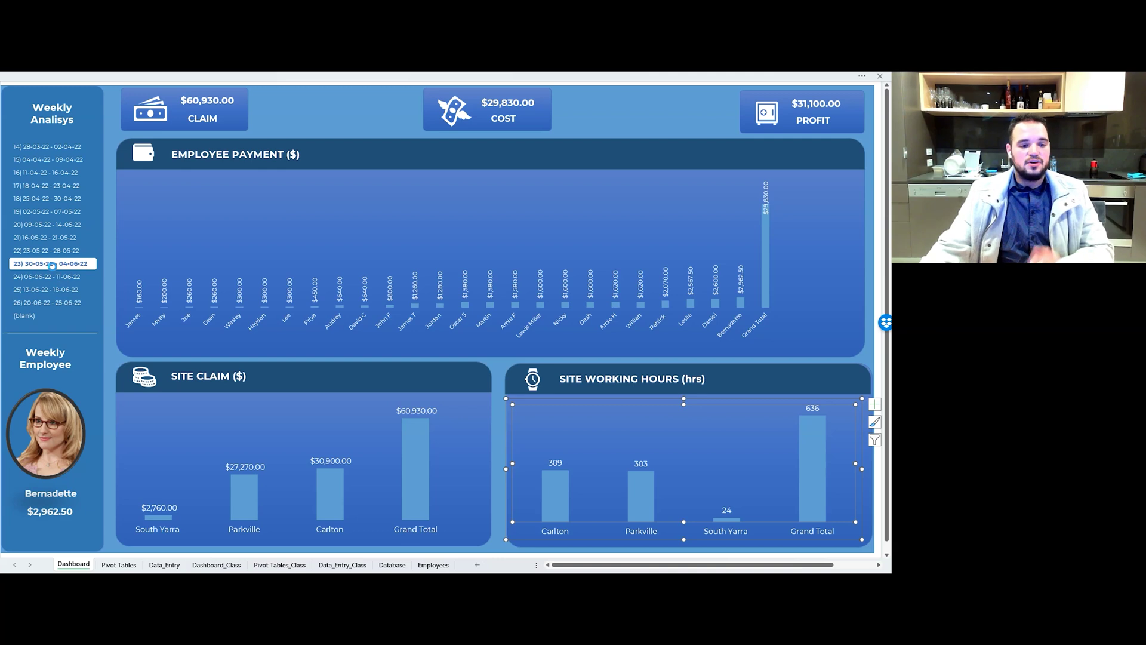
{"action": "left_click", "coordinate": [43, 160]}
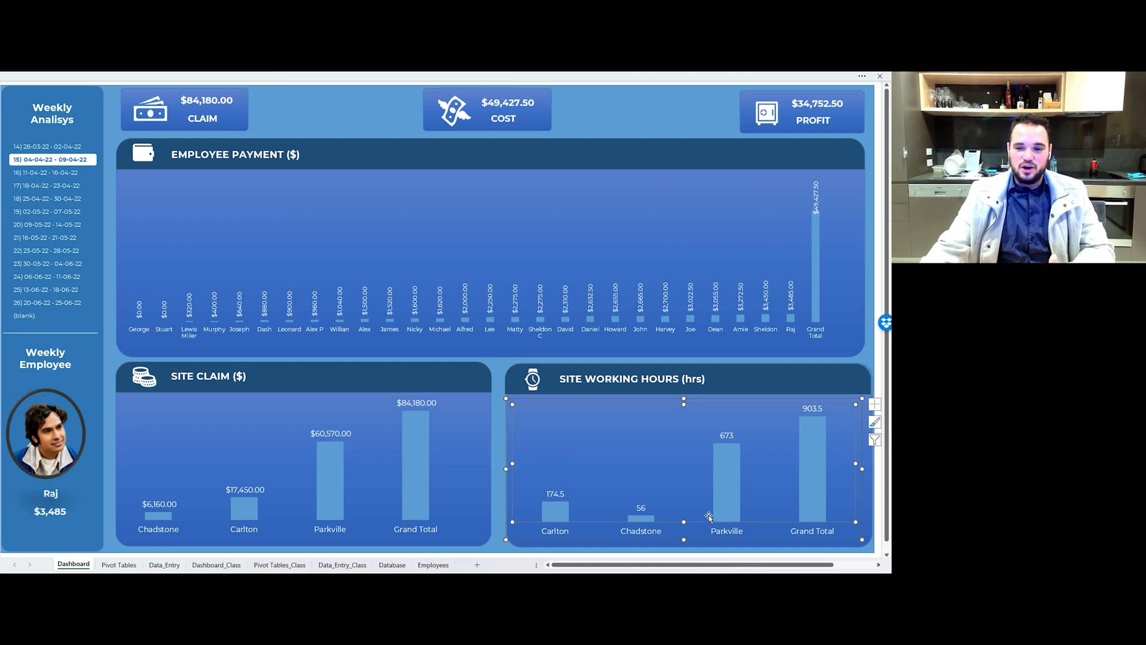
{"action": "left_click", "coordinate": [832, 422]}
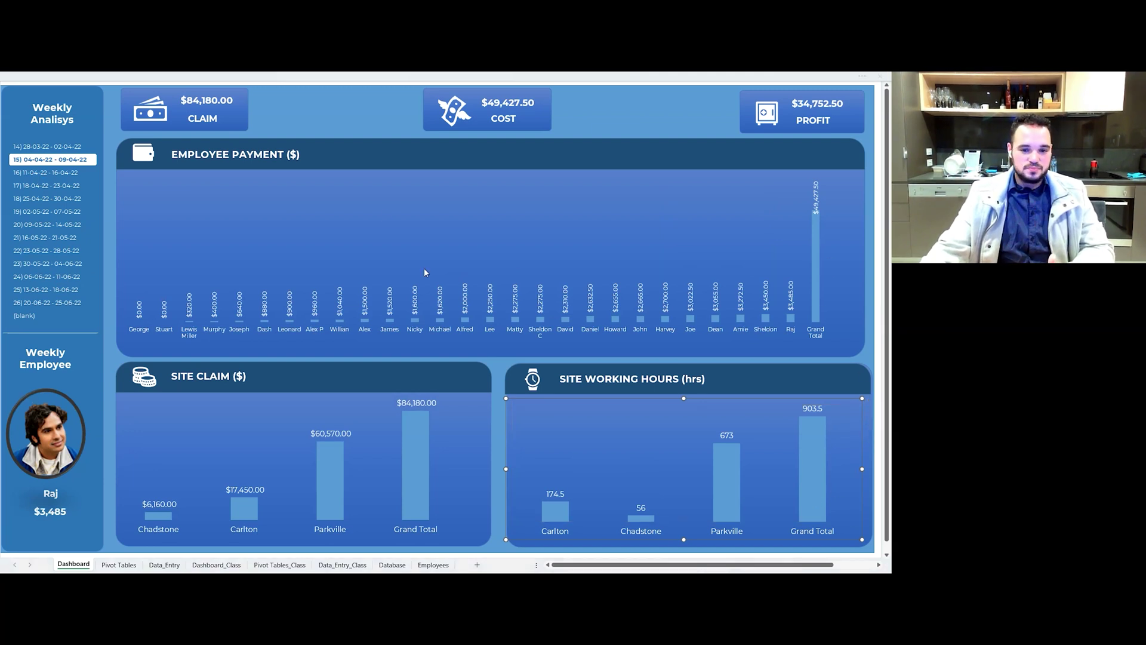
{"action": "left_click", "coordinate": [383, 160]}
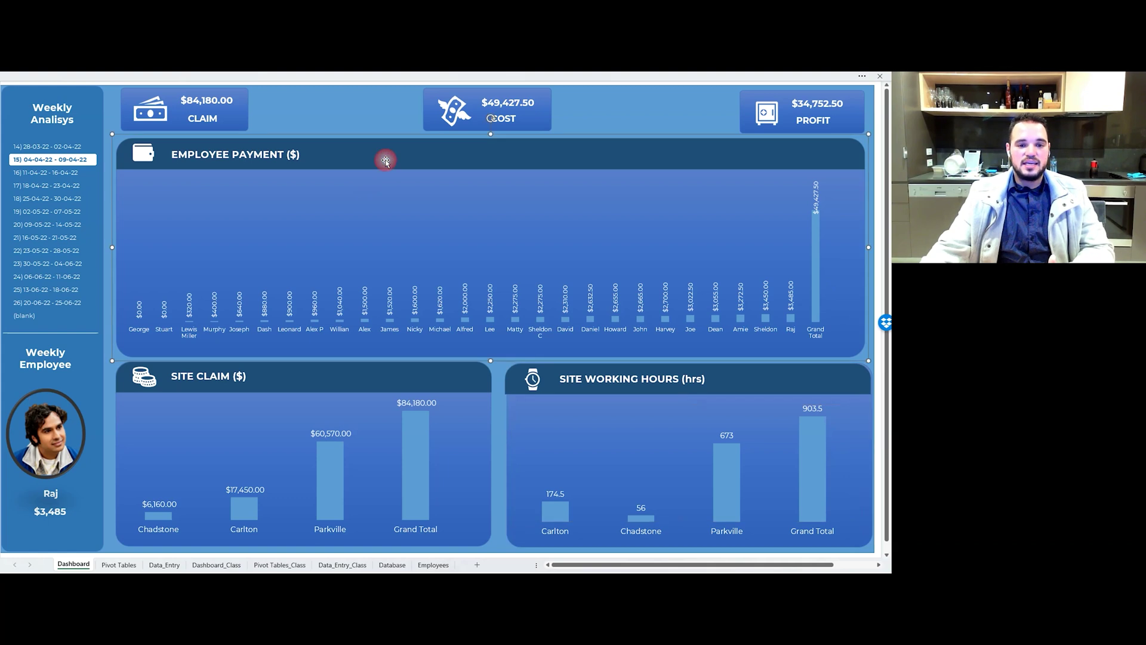
{"action": "left_click", "coordinate": [383, 115]}
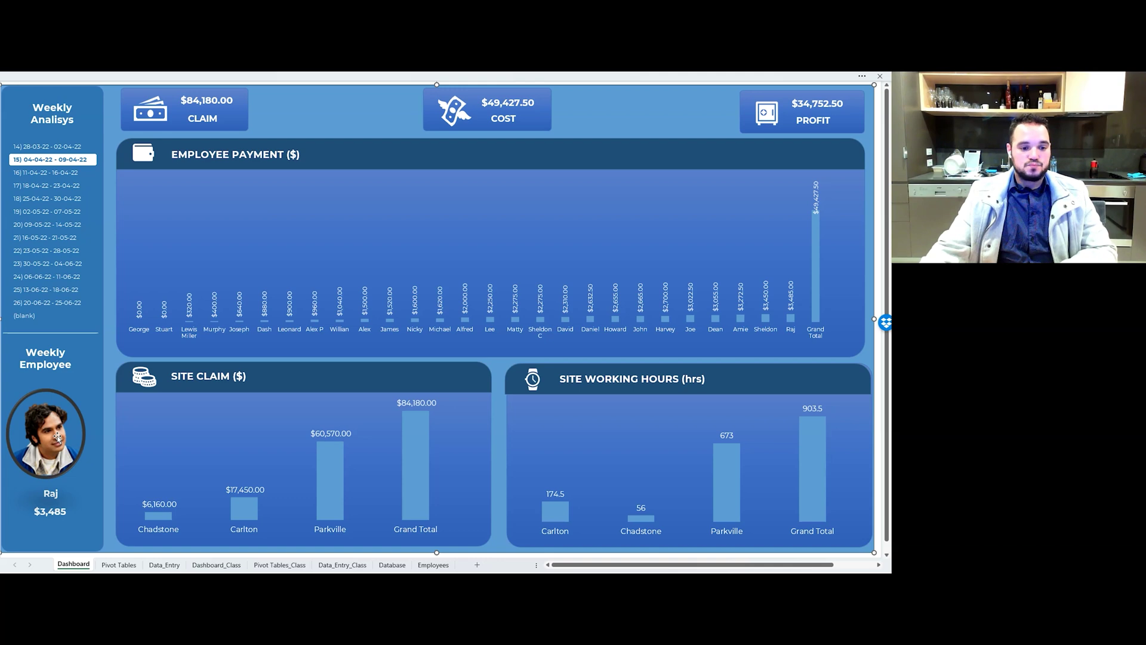
- Compare weeks 16, 14, 15 and 20 in the Weekly Analisys slicer
{"action": "left_click", "coordinate": [57, 437]}
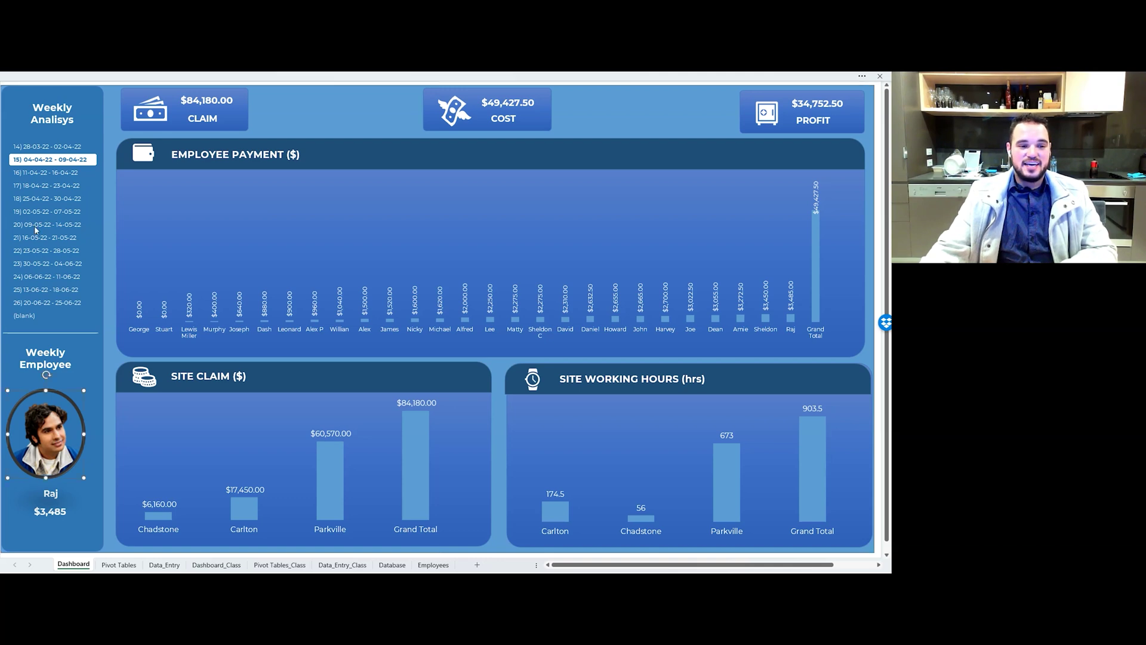
{"action": "left_click", "coordinate": [36, 175]}
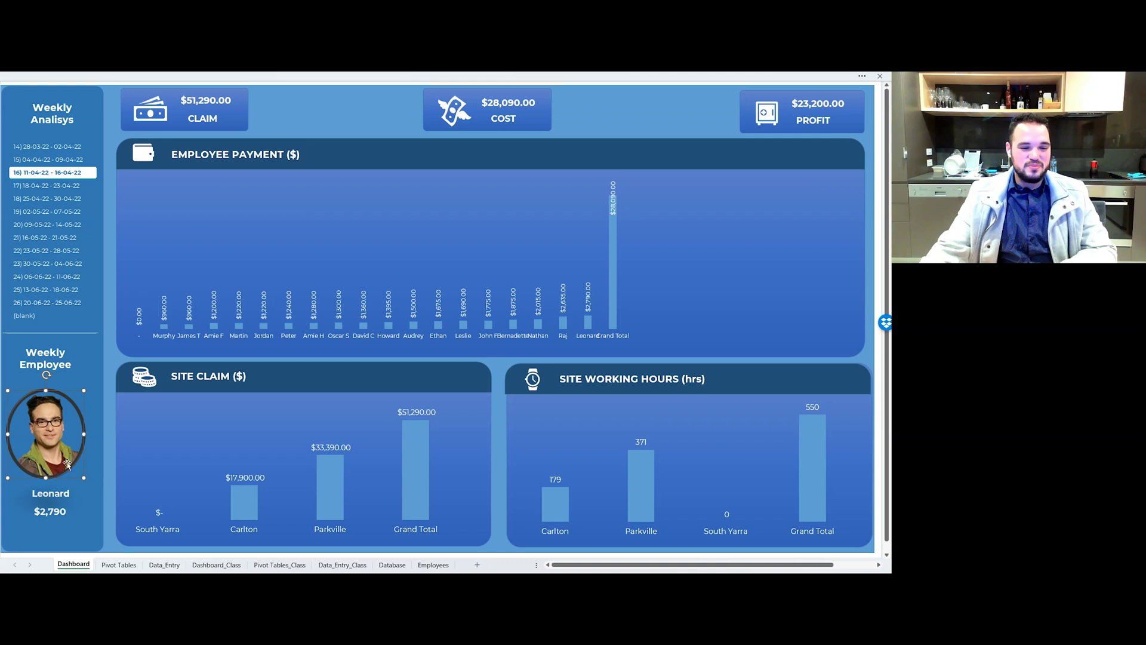
{"action": "left_click", "coordinate": [59, 149]}
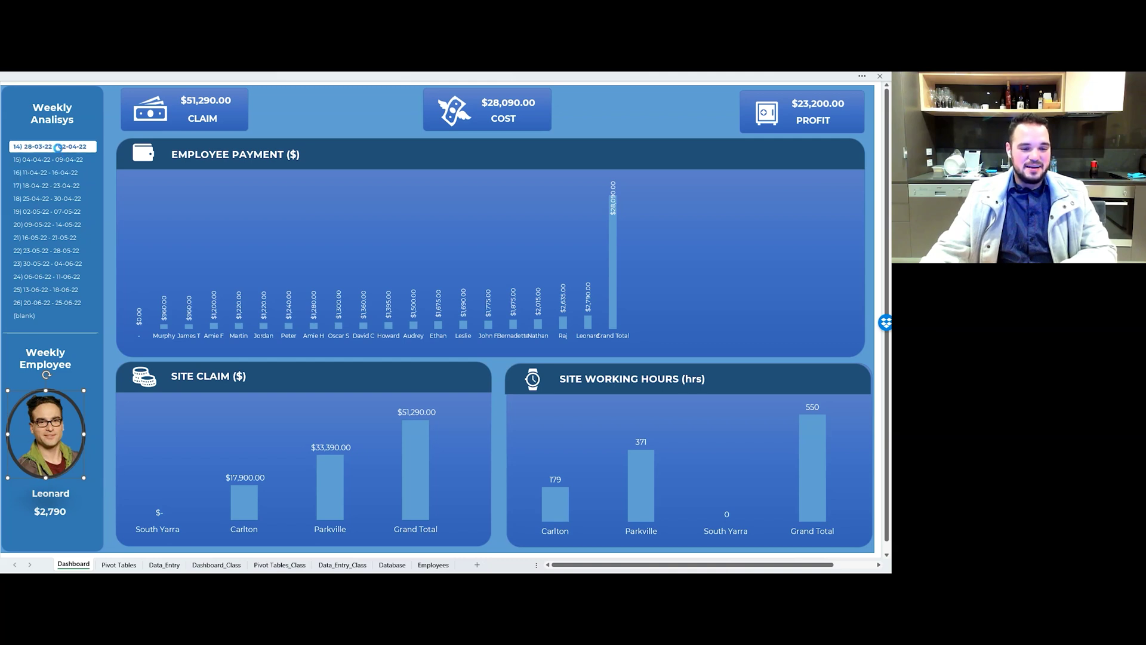
{"action": "left_click", "coordinate": [62, 160]}
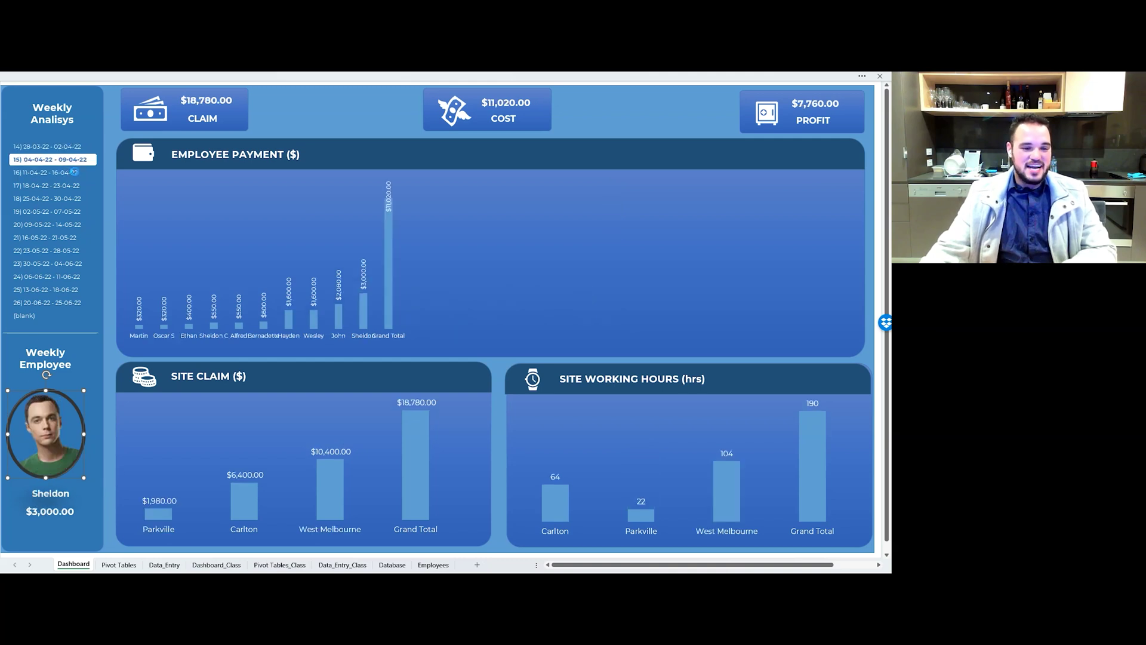
{"action": "left_click", "coordinate": [68, 225]}
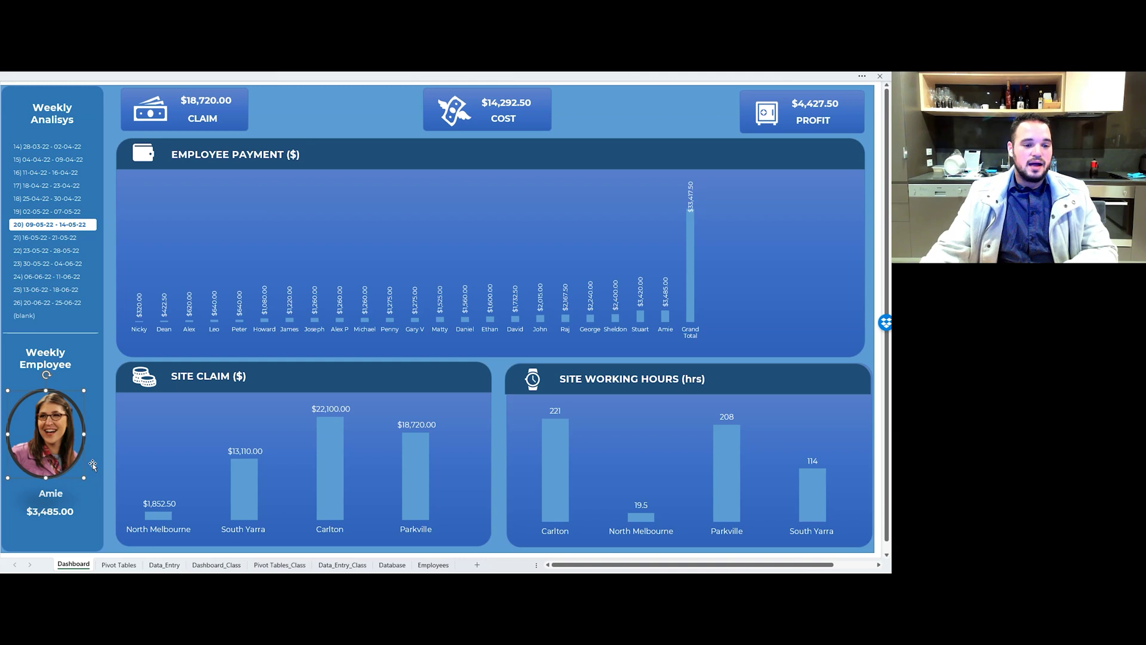
- Try weeks 23 and 26, then settle on week 25 ($45,555 claimed, $19,850 profit)
{"action": "left_click", "coordinate": [76, 346]}
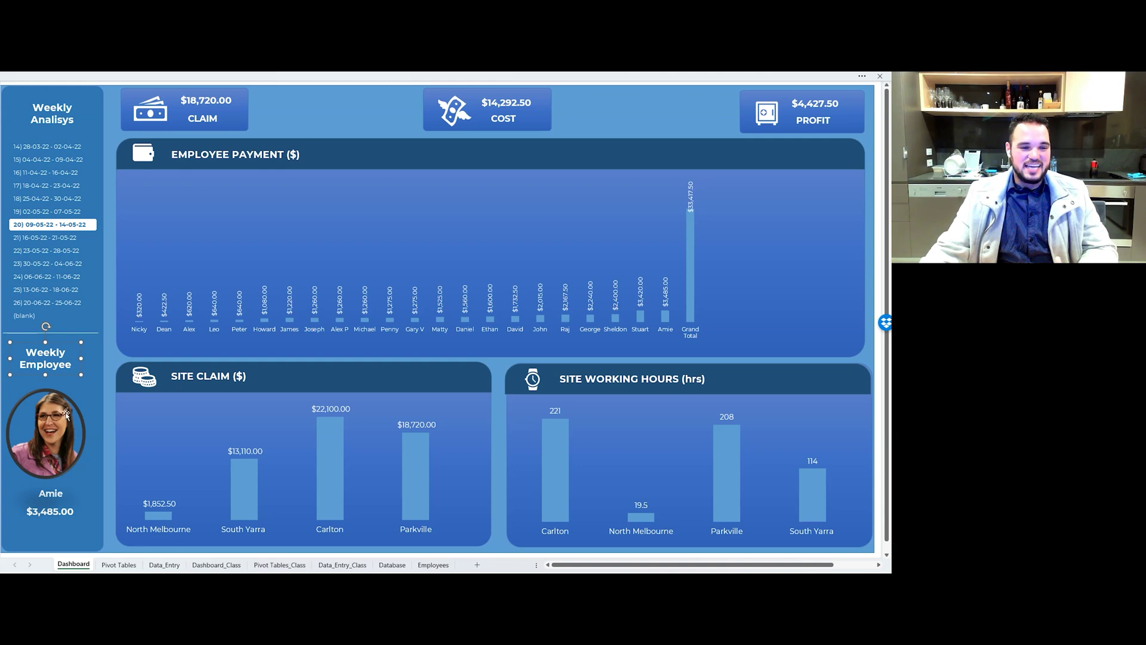
{"action": "left_click", "coordinate": [76, 265]}
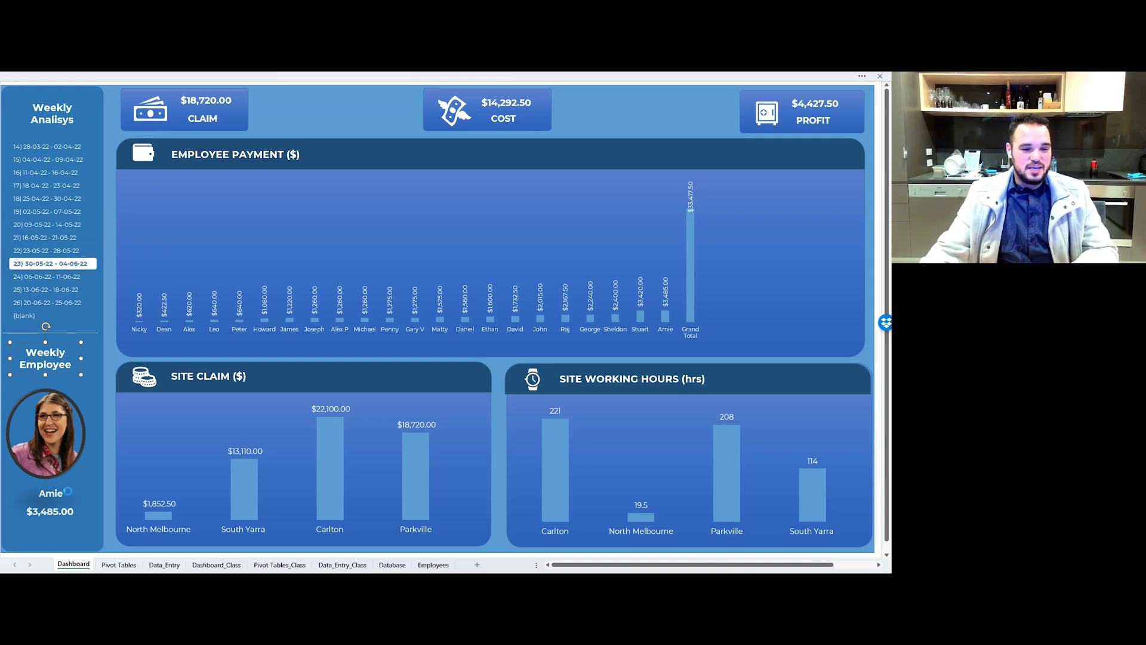
{"action": "left_click", "coordinate": [72, 303]}
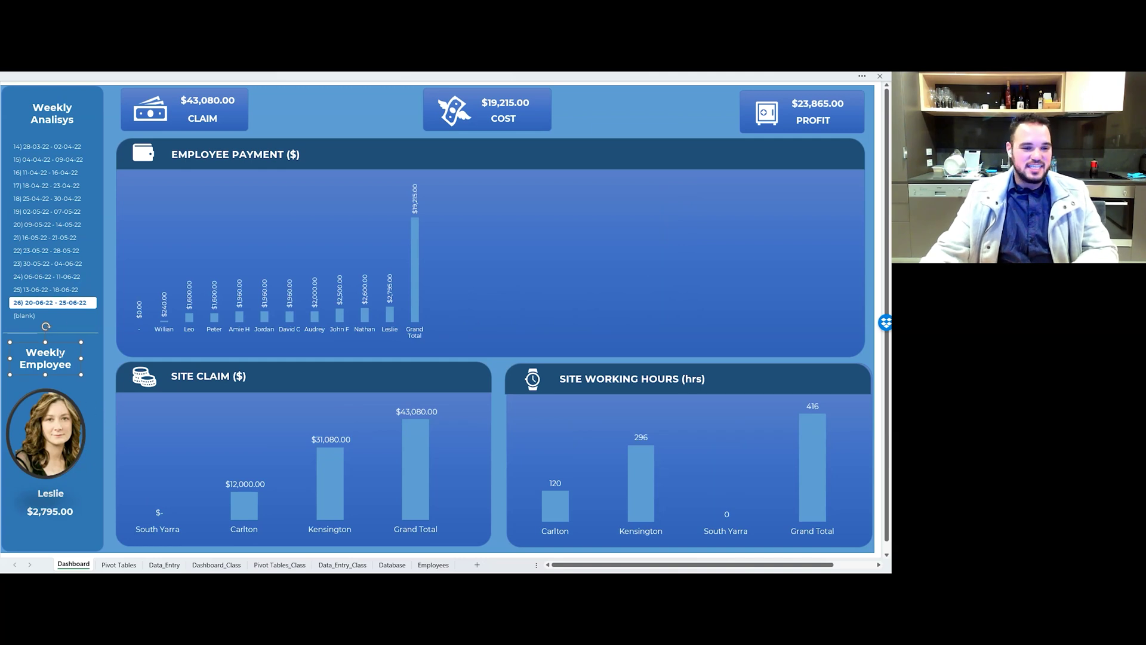
{"action": "left_click", "coordinate": [74, 292]}
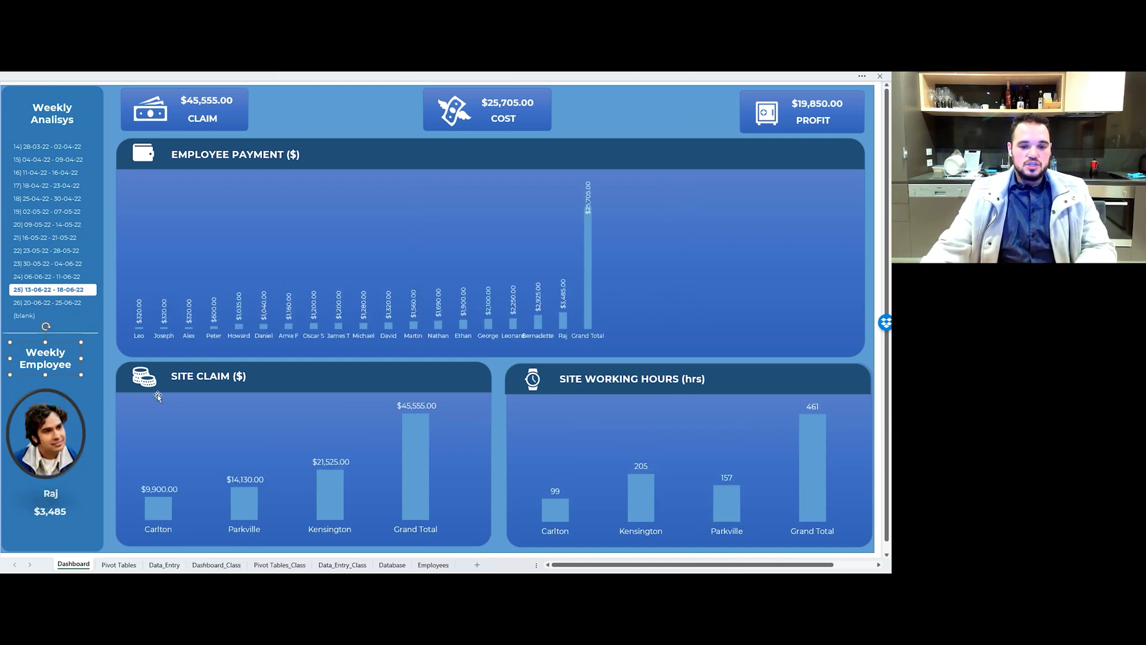
{"action": "left_click", "coordinate": [740, 274]}
{"action": "left_click", "coordinate": [698, 109]}
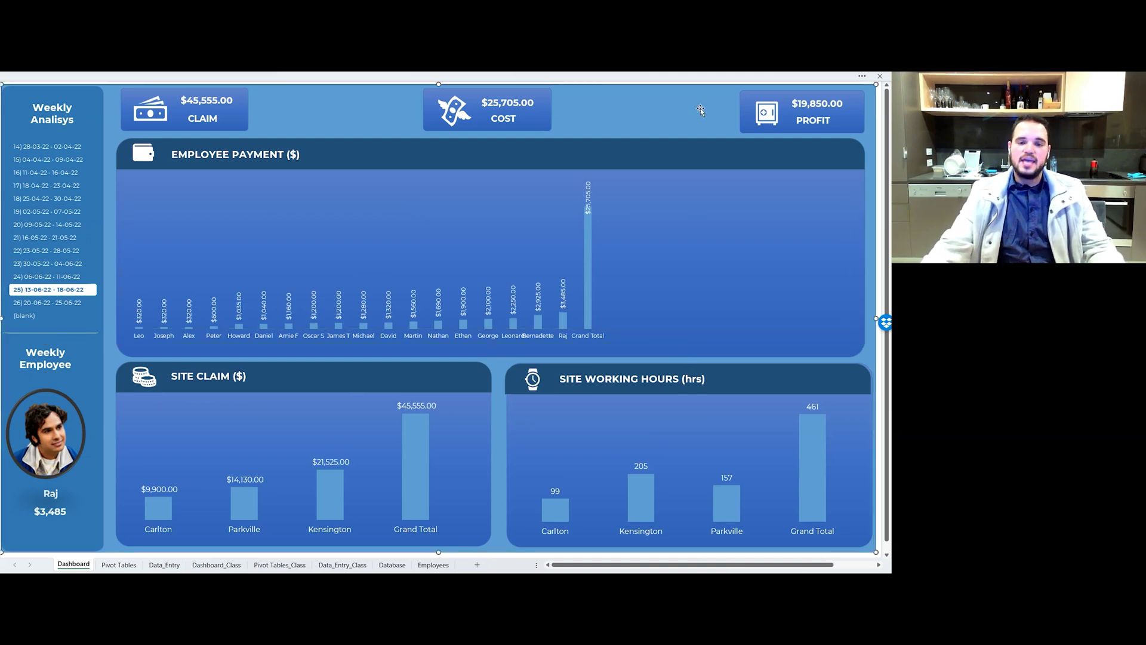